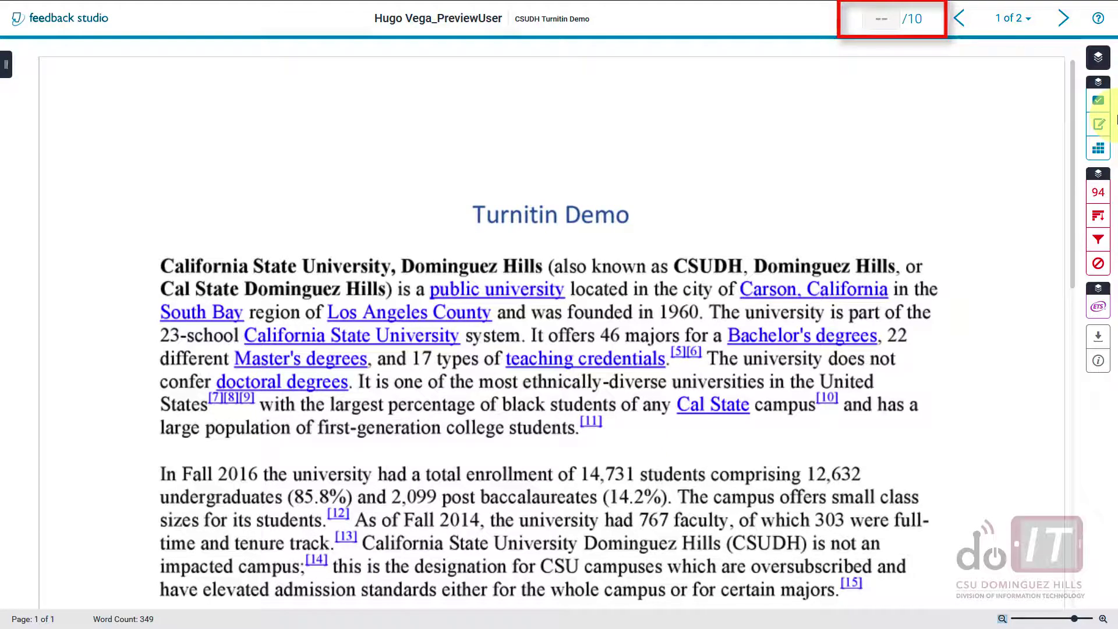
Enter a grade of 10 out of 10 for the Turnitin Demo submission and dismiss the annotation toolbar.
{"action": "left_click", "coordinate": [879, 20]}
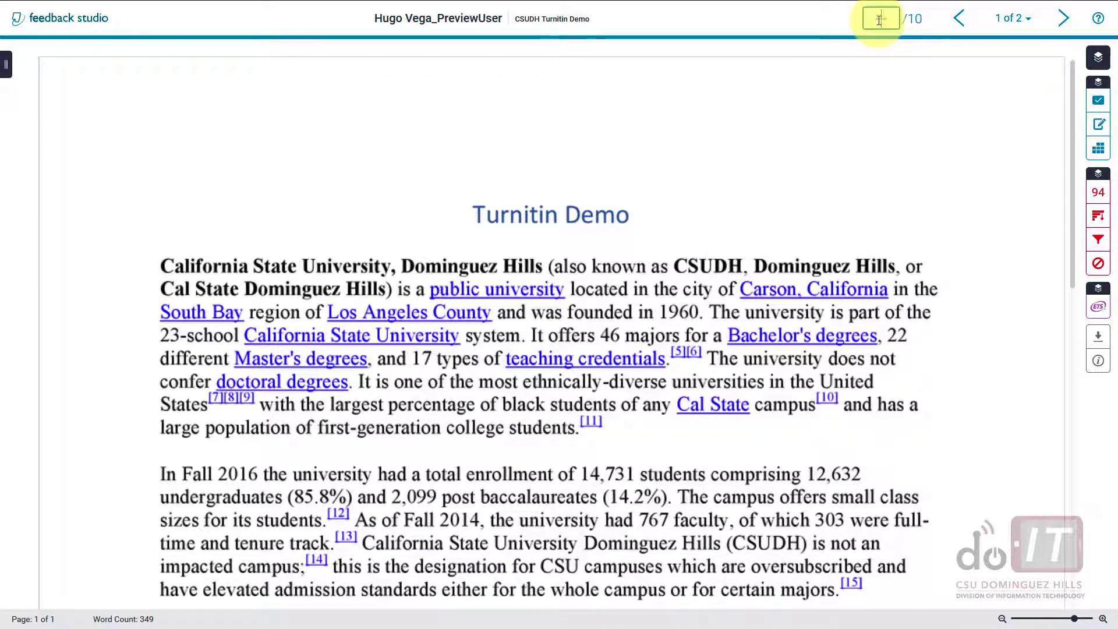
{"action": "type", "text": "10"}
{"action": "left_click", "coordinate": [847, 94]}
{"action": "left_click", "coordinate": [844, 46]}
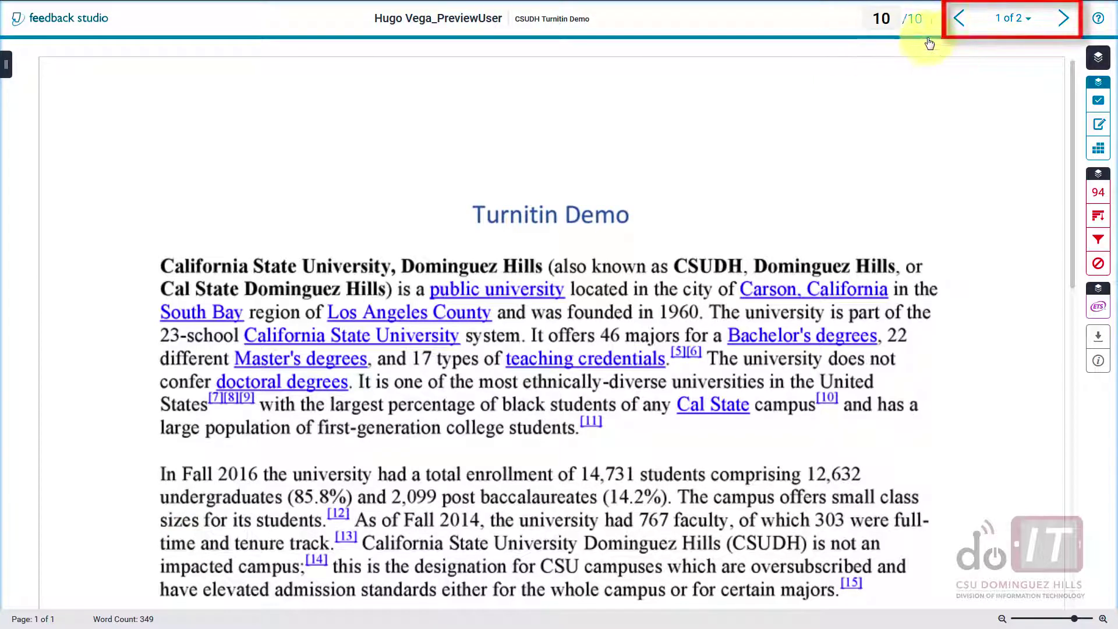
{"action": "left_click", "coordinate": [1028, 20]}
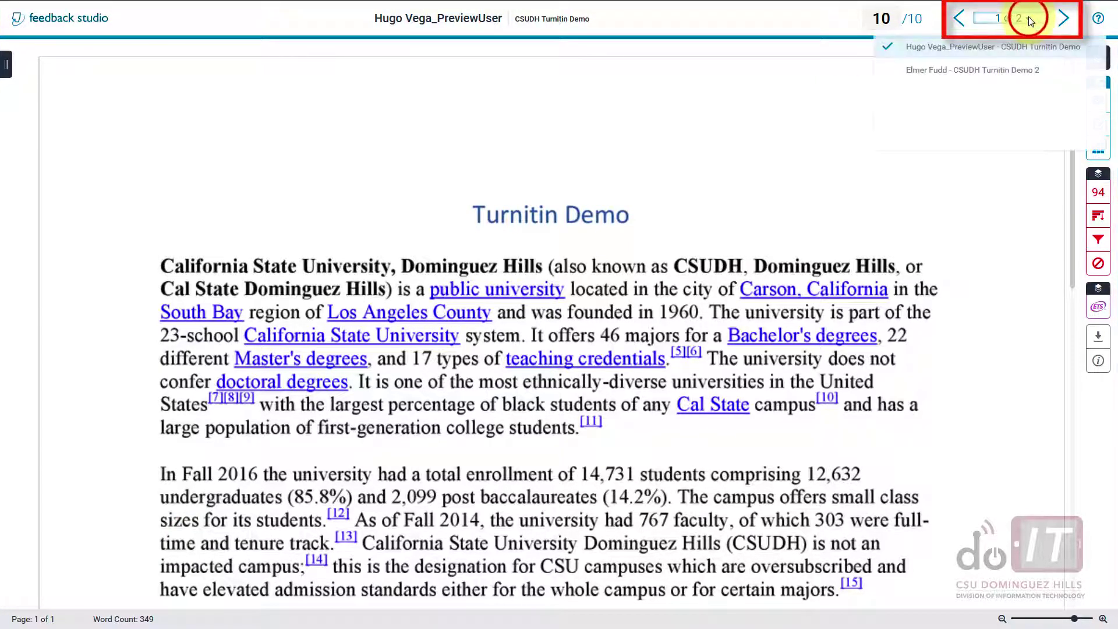
{"action": "left_click", "coordinate": [1005, 71]}
{"action": "left_click", "coordinate": [1019, 19]}
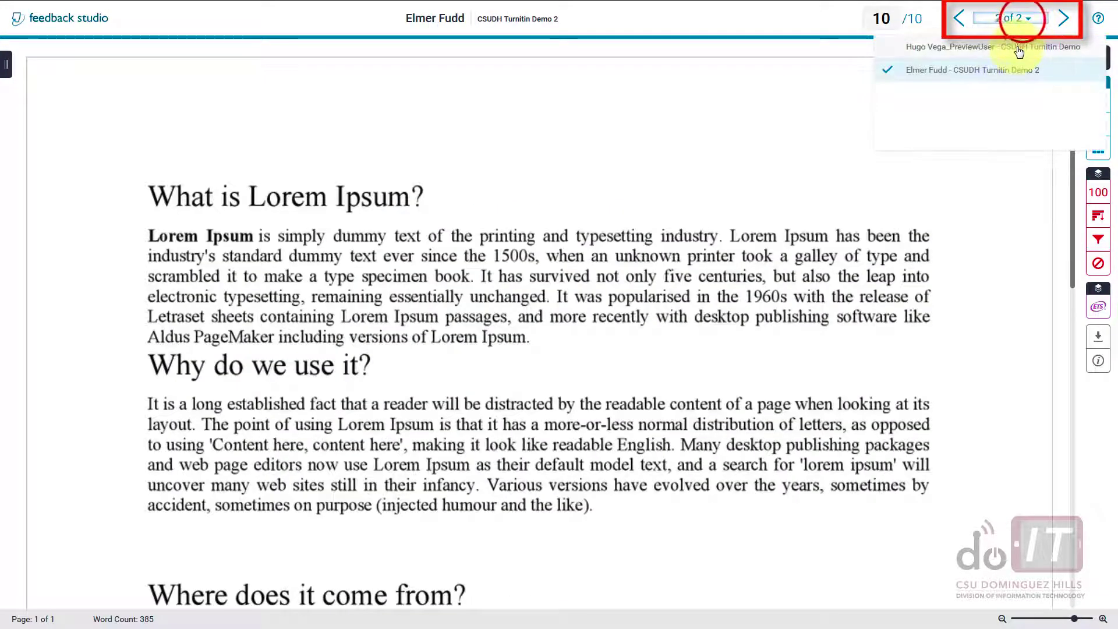
{"action": "left_click", "coordinate": [1018, 49]}
{"action": "left_click", "coordinate": [1063, 23]}
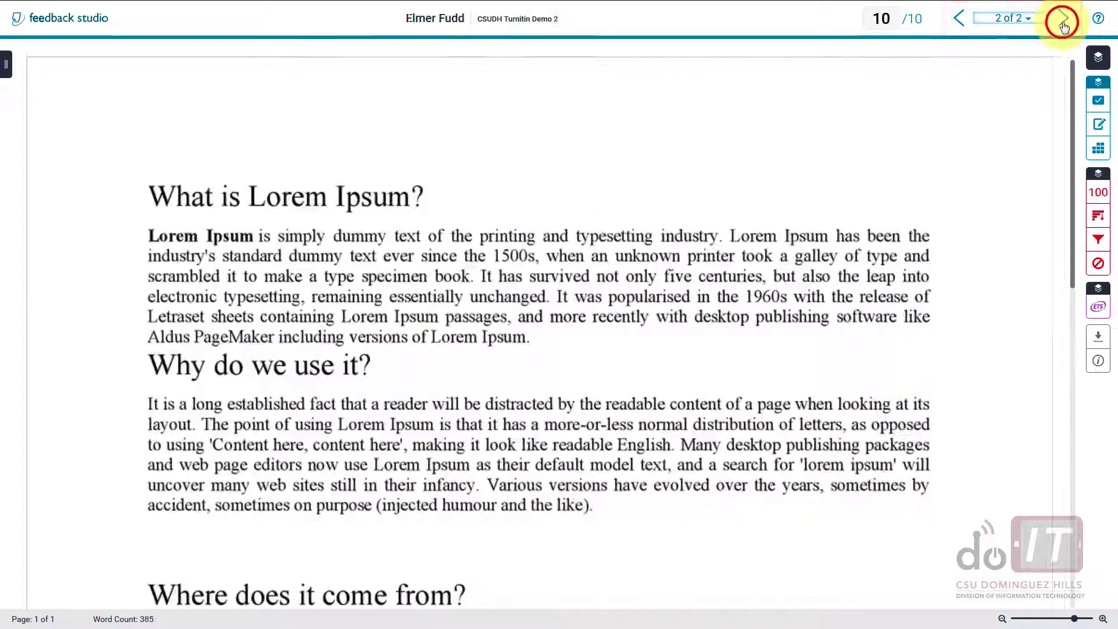
{"action": "left_click", "coordinate": [957, 22]}
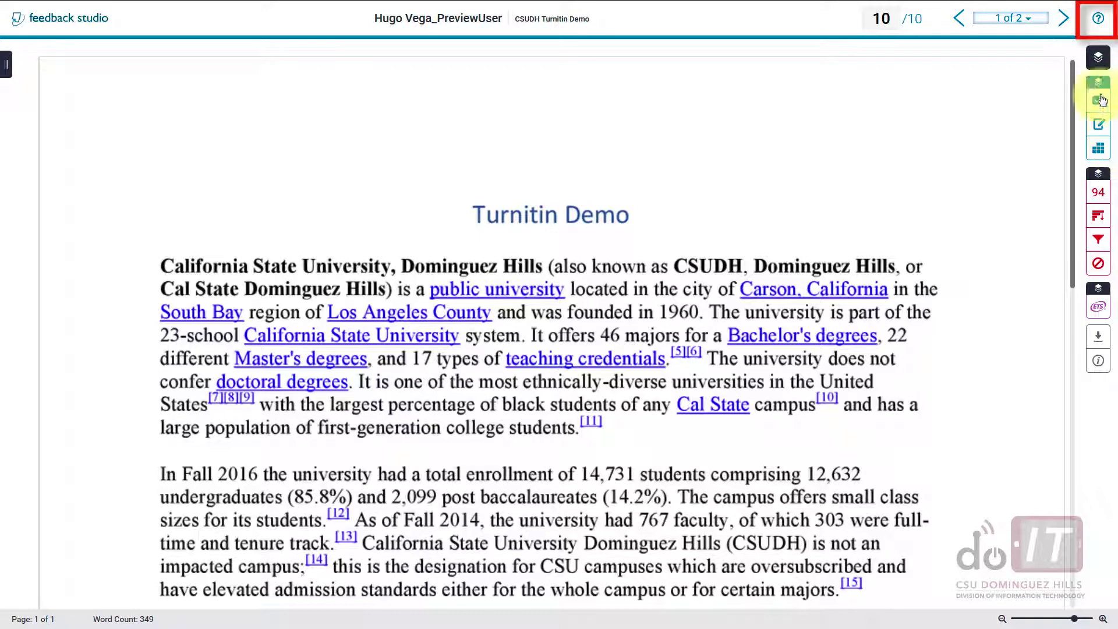
{"action": "left_click", "coordinate": [1098, 20]}
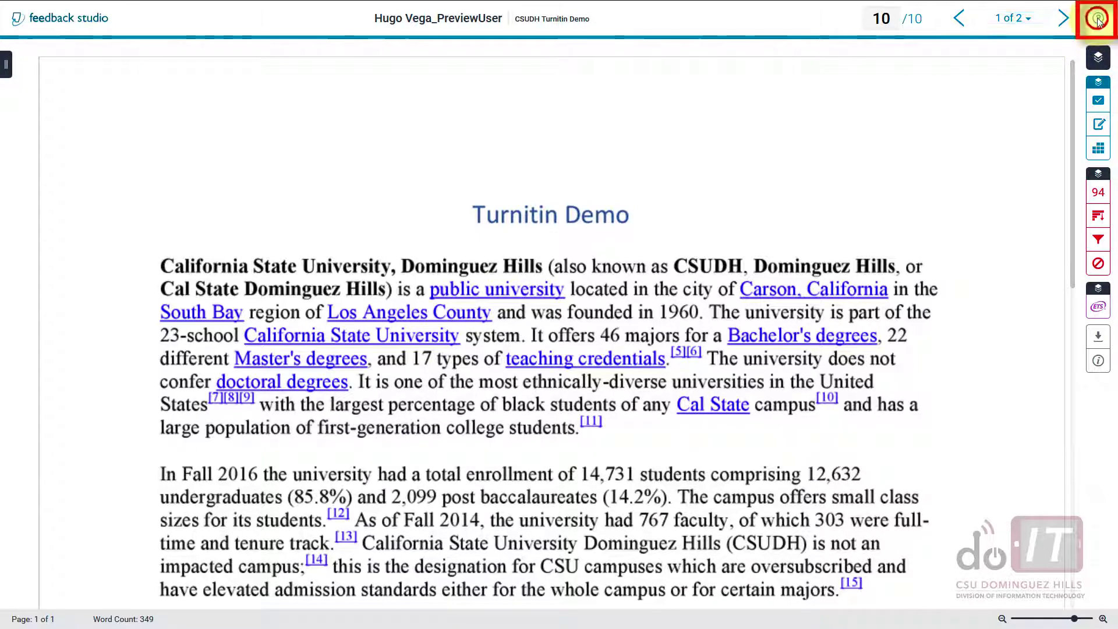
{"action": "left_click", "coordinate": [1098, 19]}
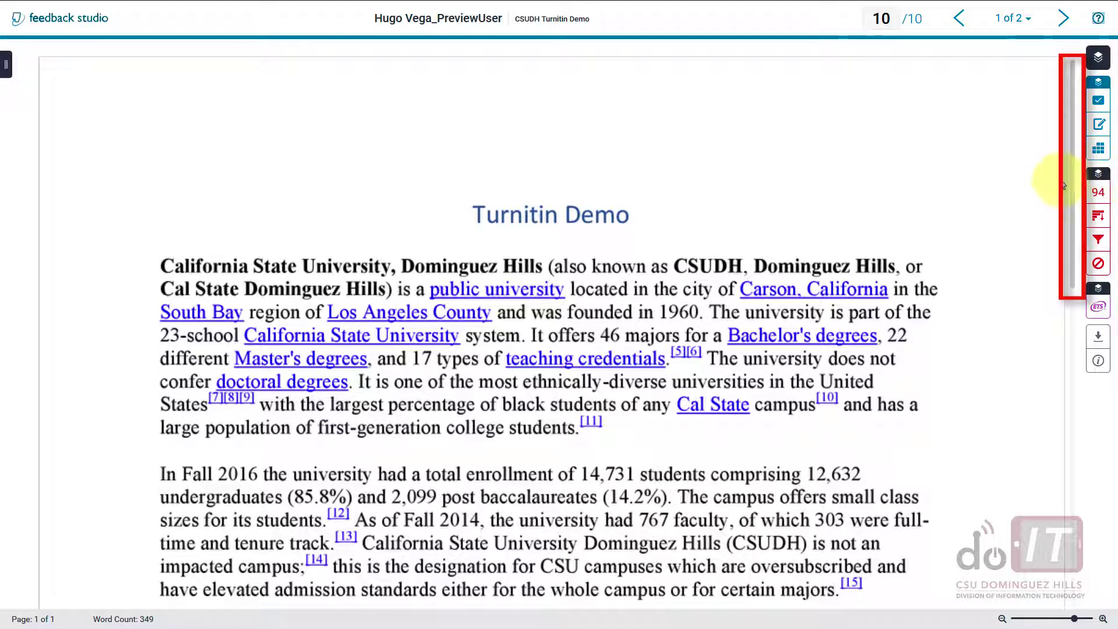
{"action": "mouse_move", "coordinate": [1072, 190]}
{"action": "left_mouse_down"}
{"action": "mouse_move", "coordinate": [1092, 443]}
{"action": "mouse_move", "coordinate": [1081, 181]}
{"action": "left_mouse_up"}
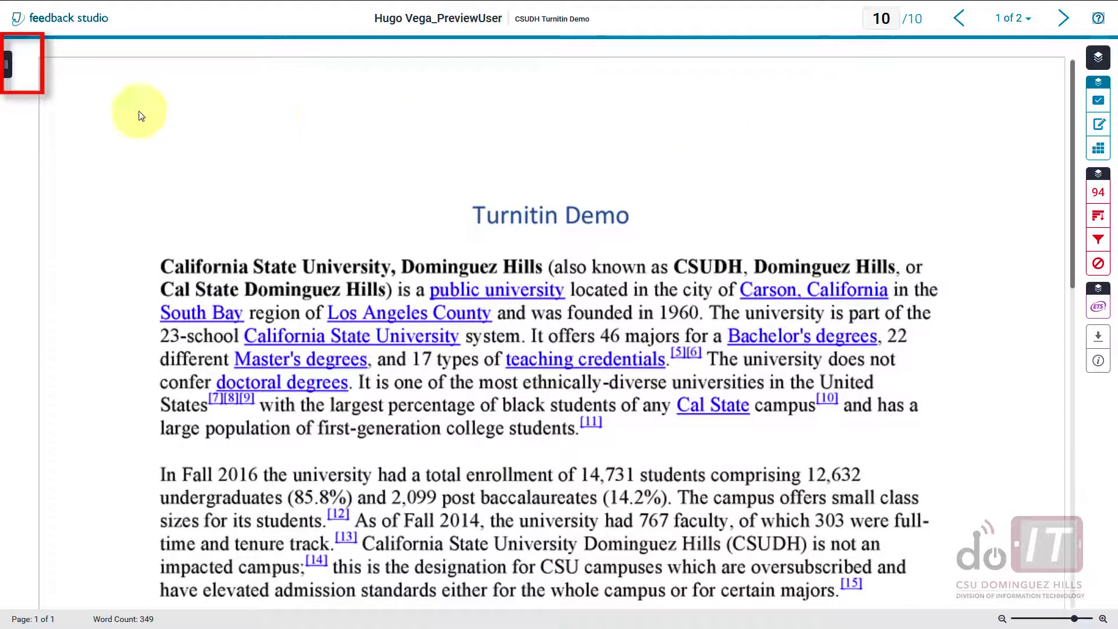
{"action": "left_click", "coordinate": [8, 67]}
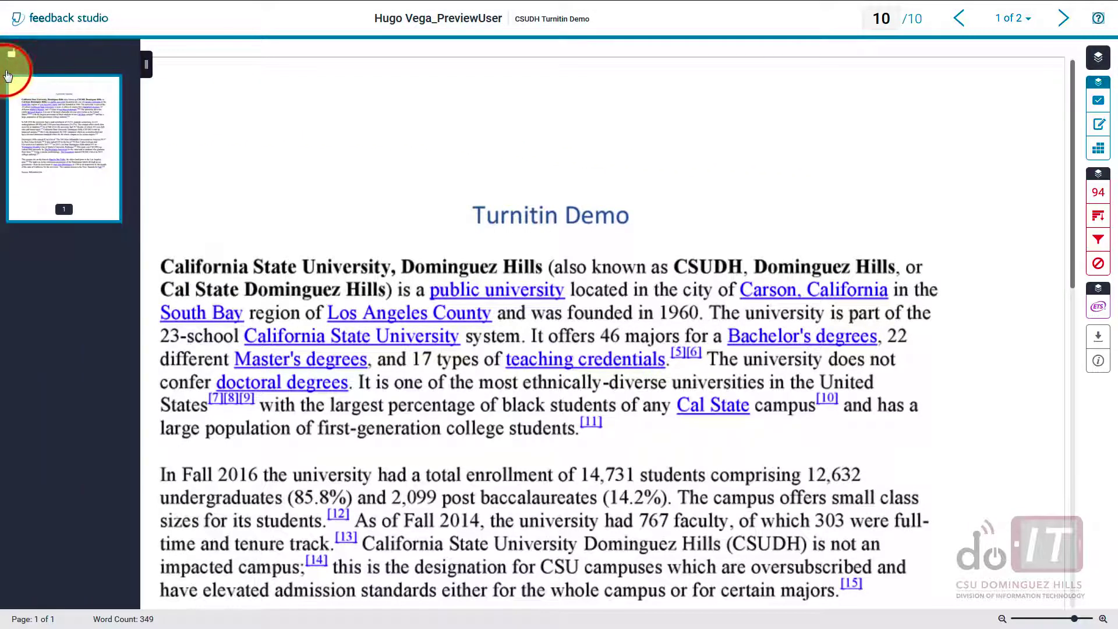
{"action": "left_click", "coordinate": [149, 64]}
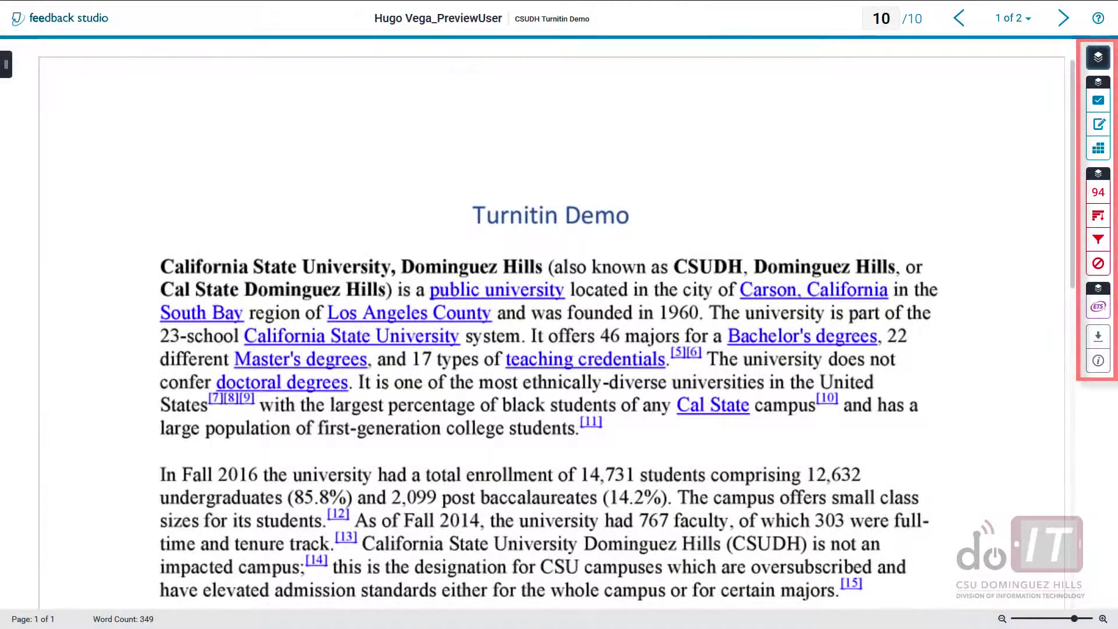
Turn on the Grading and Similarity layers in the Active Layers list.
{"action": "left_click", "coordinate": [1094, 61]}
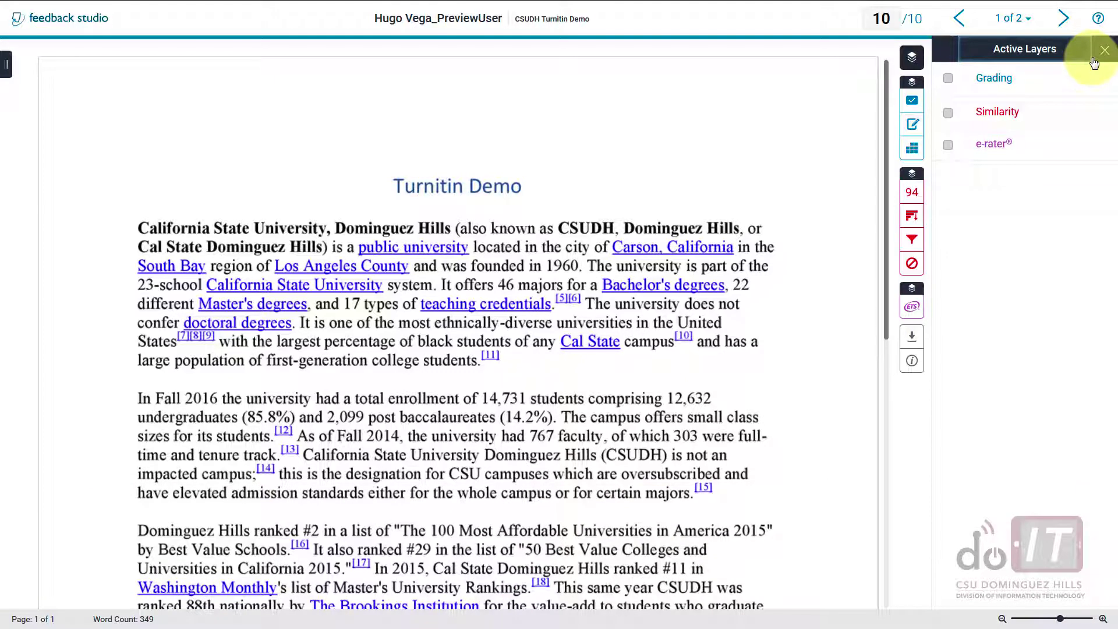
{"action": "left_click", "coordinate": [949, 79]}
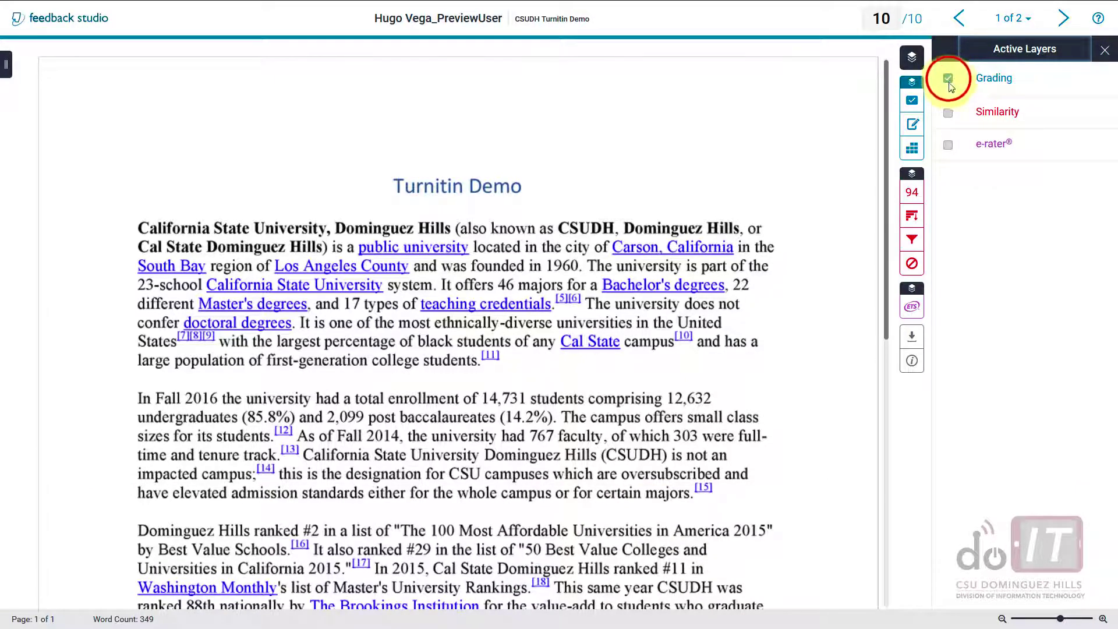
{"action": "left_click", "coordinate": [949, 112]}
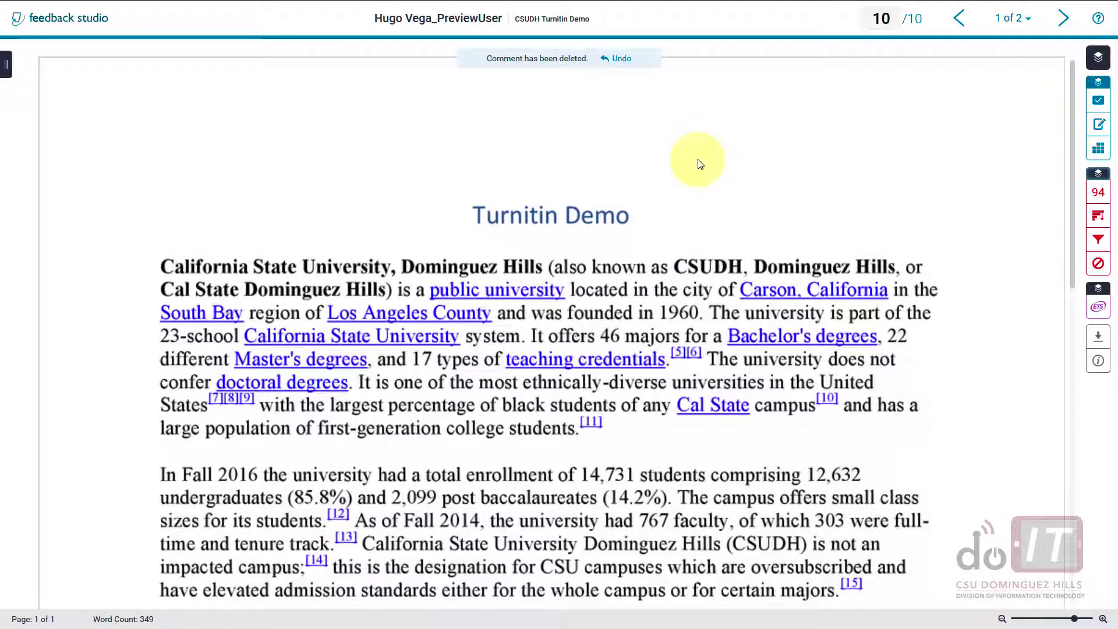
Place a Citation Needed mark from Commonly Used QuickMarks, move it beside the first paragraph, then delete it.
{"action": "left_click", "coordinate": [699, 164]}
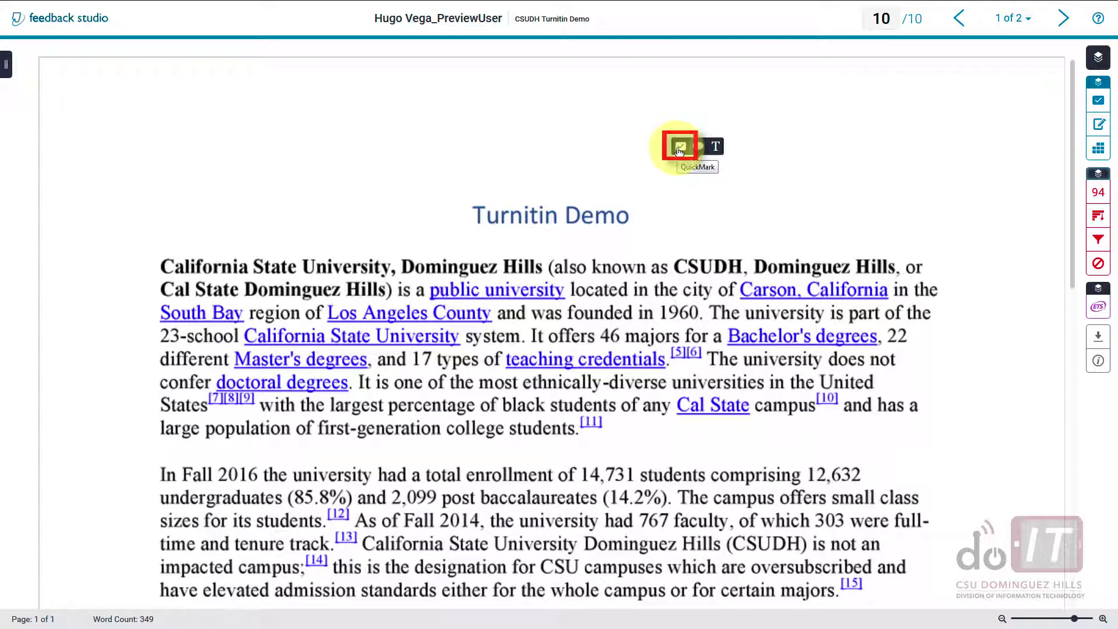
{"action": "left_click", "coordinate": [679, 148]}
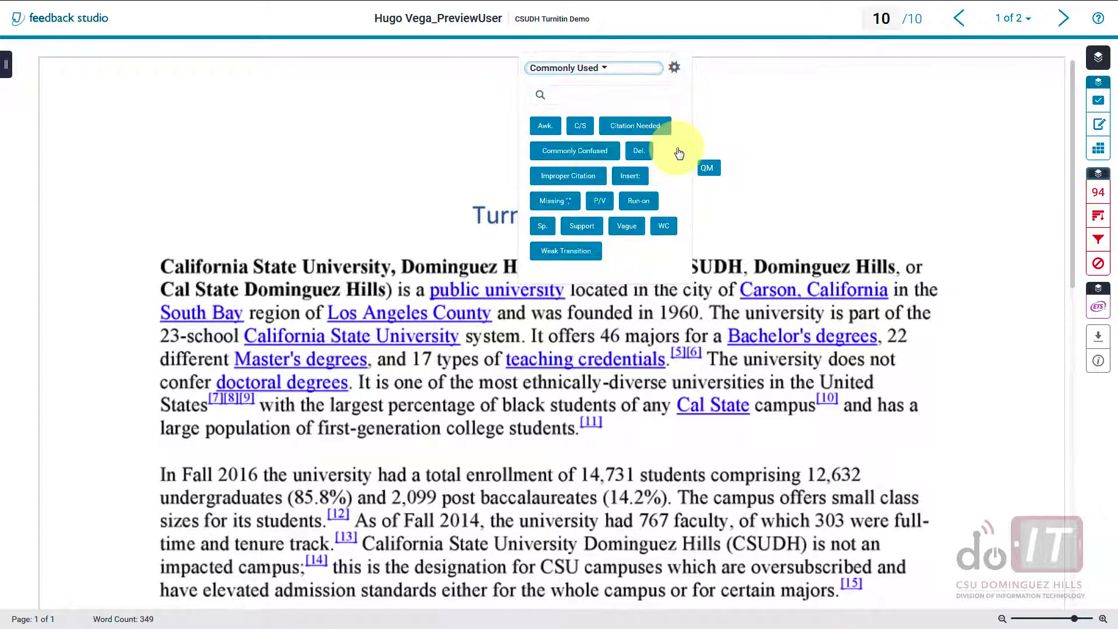
{"action": "left_click", "coordinate": [632, 125]}
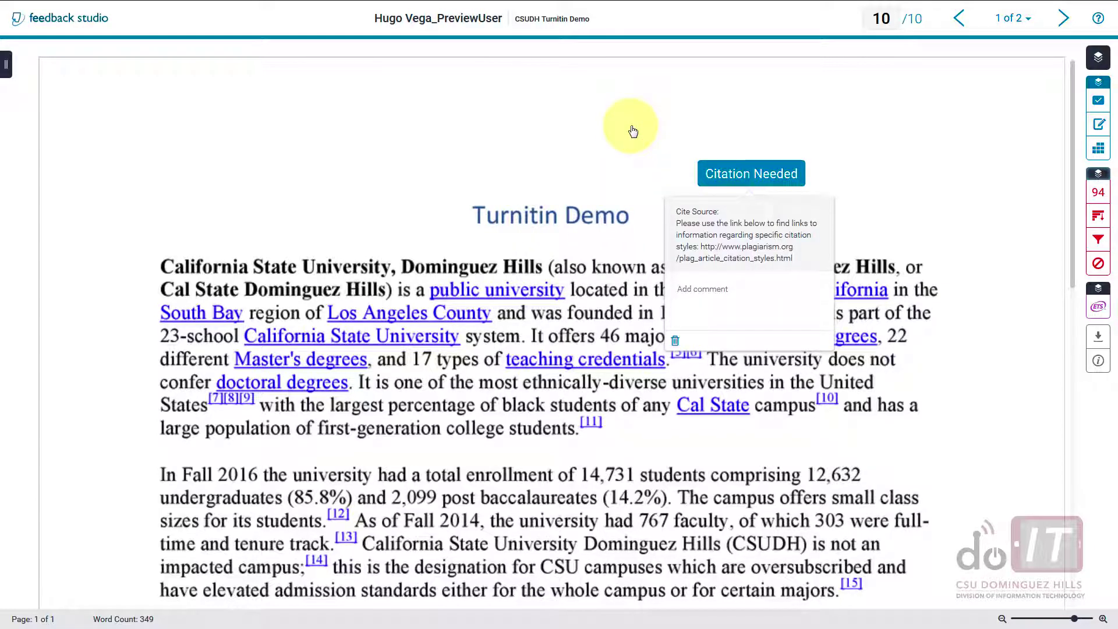
{"action": "left_click", "coordinate": [746, 172]}
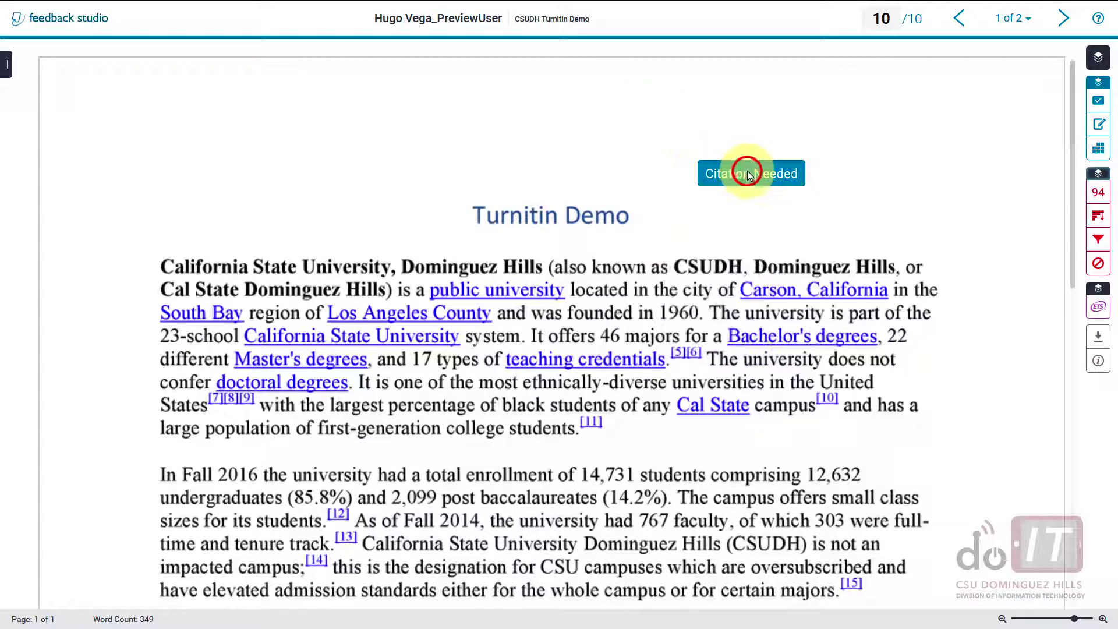
{"action": "left_click_drag", "start_coordinate": [749, 173], "coordinate": [204, 244]}
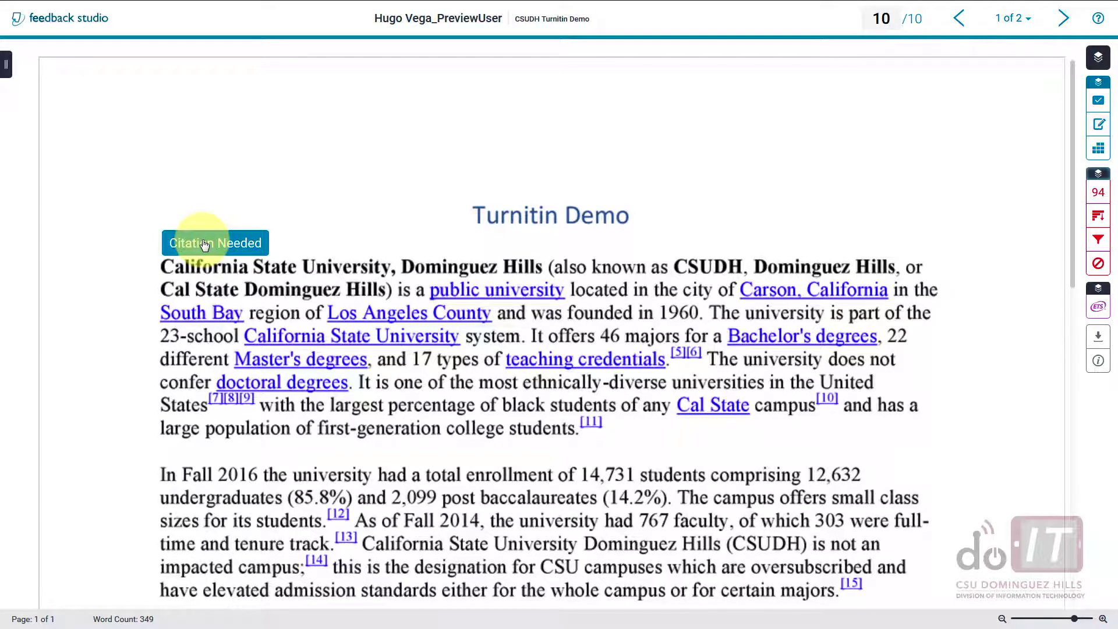
{"action": "left_click", "coordinate": [205, 245]}
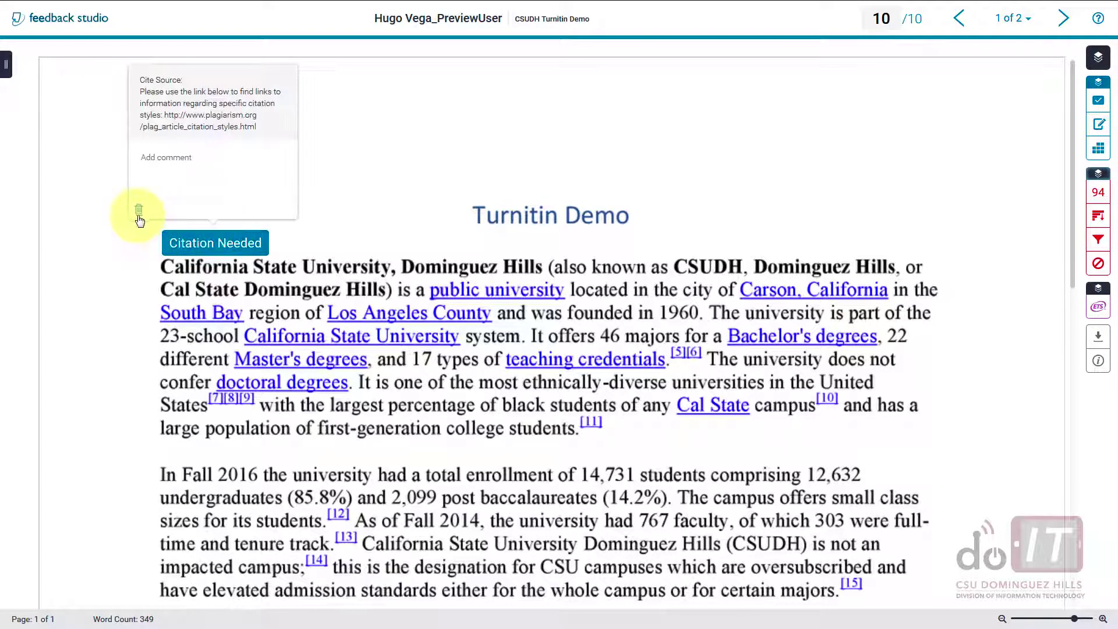
{"action": "left_click", "coordinate": [139, 211]}
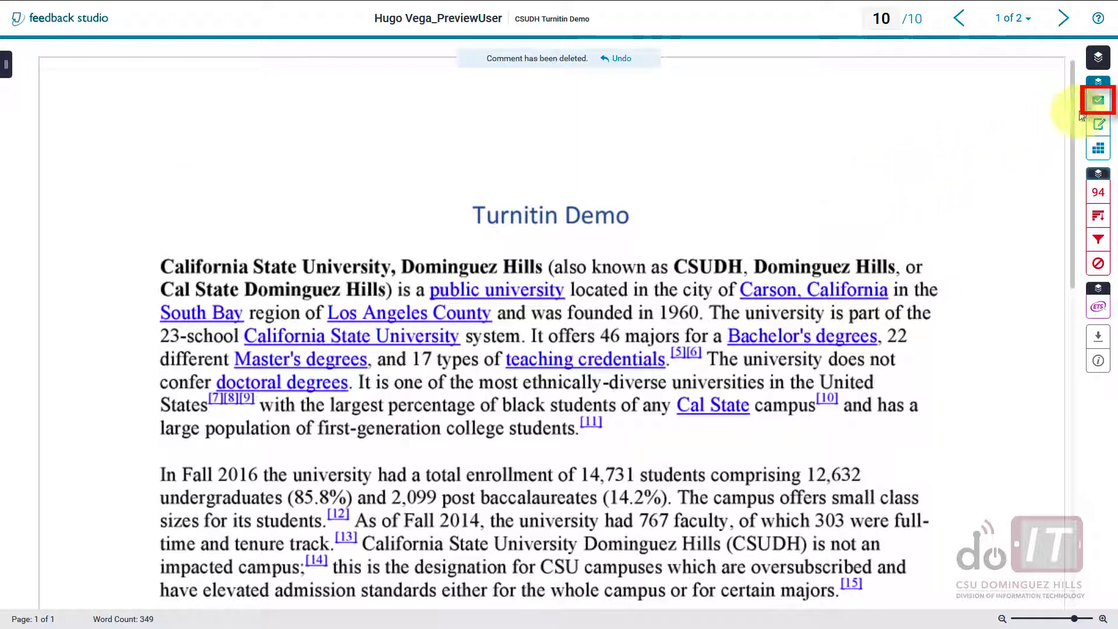
Drag the Citation Needed QuickMark from the QuickMarks panel onto the paper title.
{"action": "left_click", "coordinate": [1095, 104]}
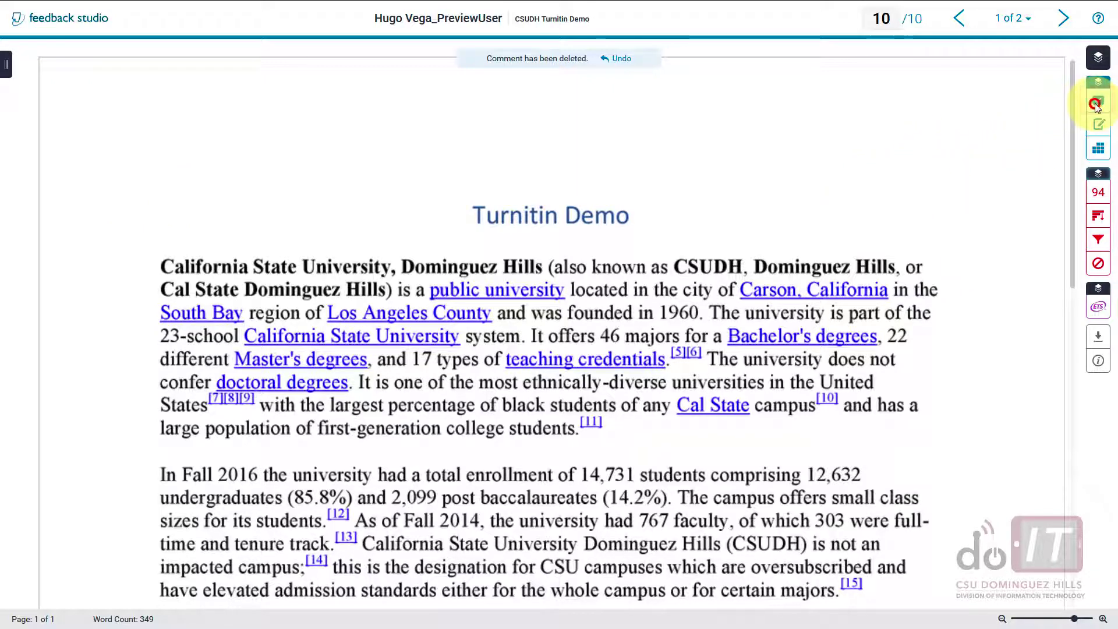
{"action": "left_click", "coordinate": [1096, 105]}
{"action": "left_click", "coordinate": [1038, 132]}
{"action": "left_click_drag", "start_coordinate": [1038, 133], "coordinate": [154, 208]}
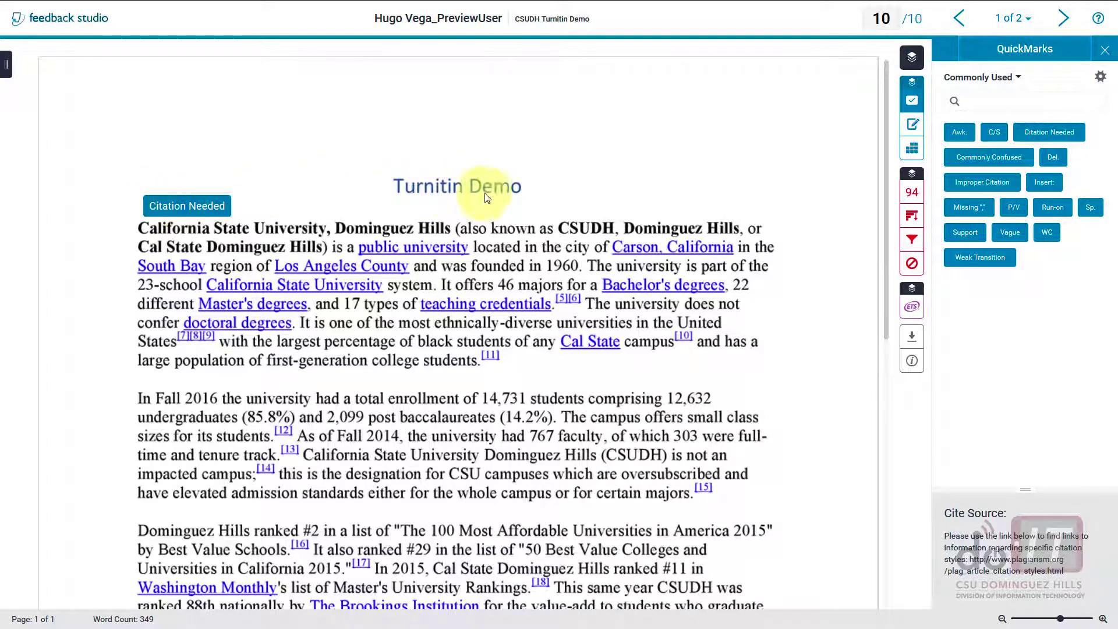
Add the text comment 'Nice tile' beside the Turnitin Demo title.
{"action": "left_click", "coordinate": [556, 188]}
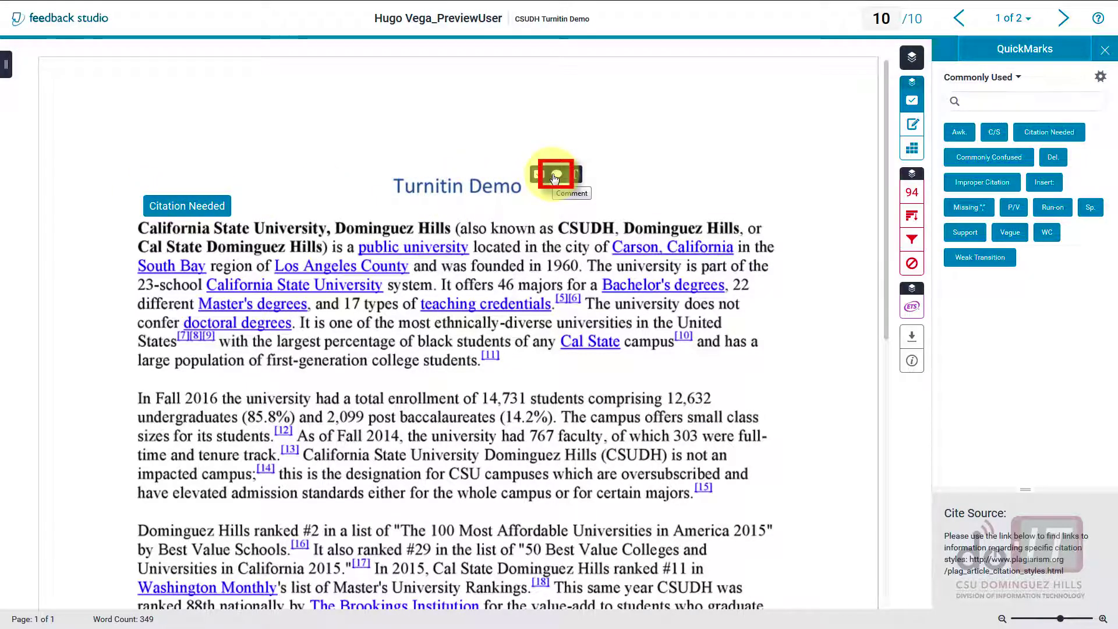
{"action": "left_click", "coordinate": [555, 178]}
{"action": "type", "text": "Nic"}
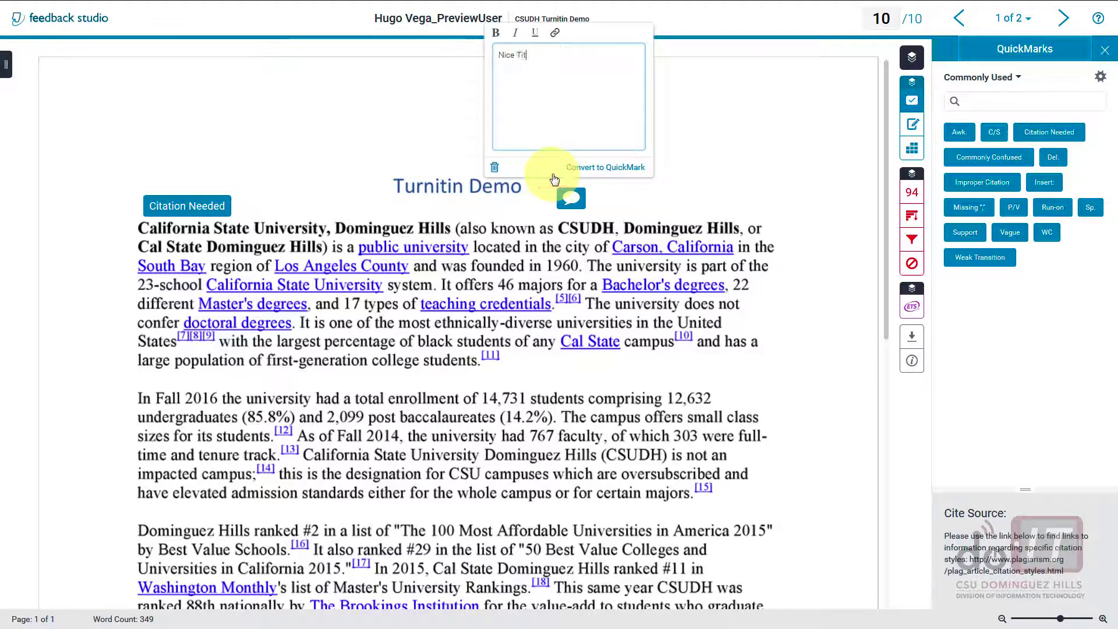
{"action": "type", "text": "e tile."}
{"action": "left_click", "coordinate": [541, 197]}
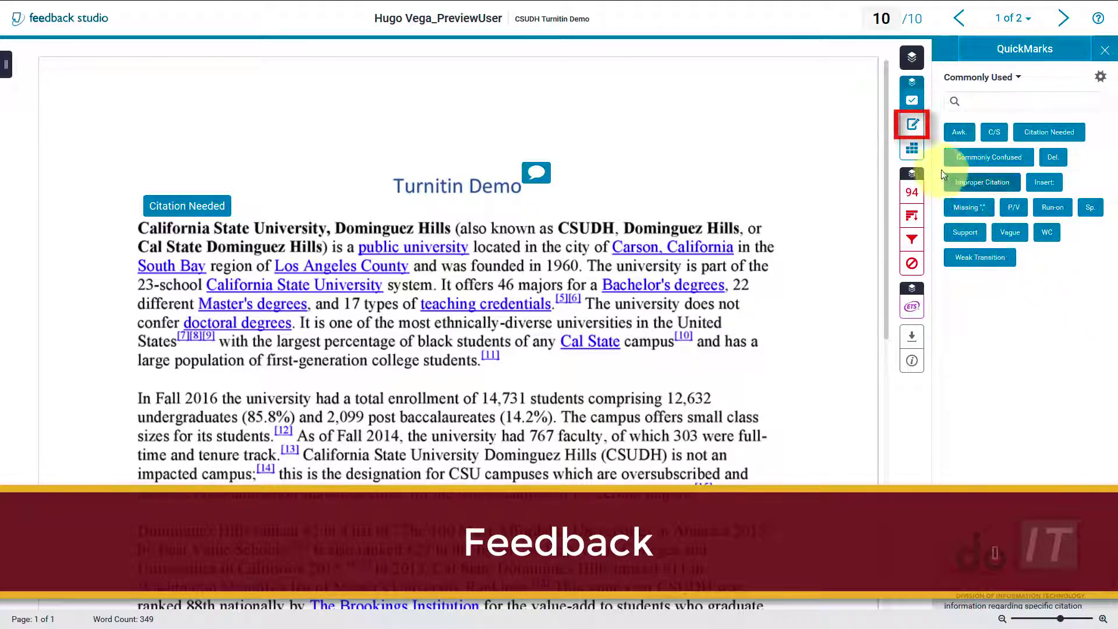
Add the overall text comment 'Enter the submission feedback here. To save your feedback...' in Feedback Summary.
{"action": "left_click", "coordinate": [912, 126]}
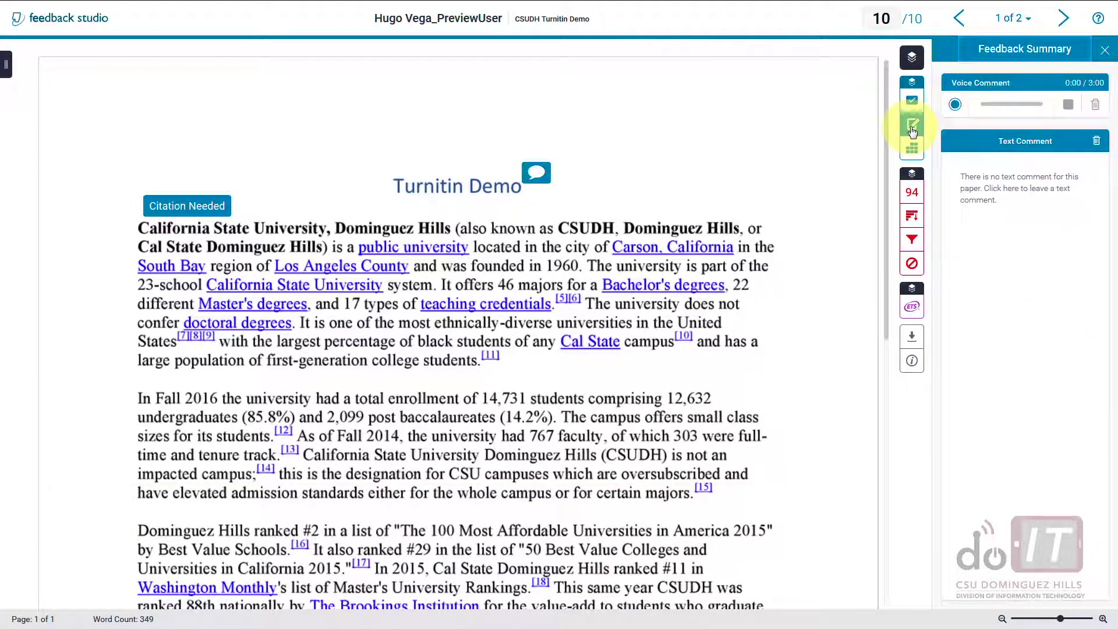
{"action": "left_click", "coordinate": [961, 174]}
{"action": "type", "text": "Enter the submission feedback "}
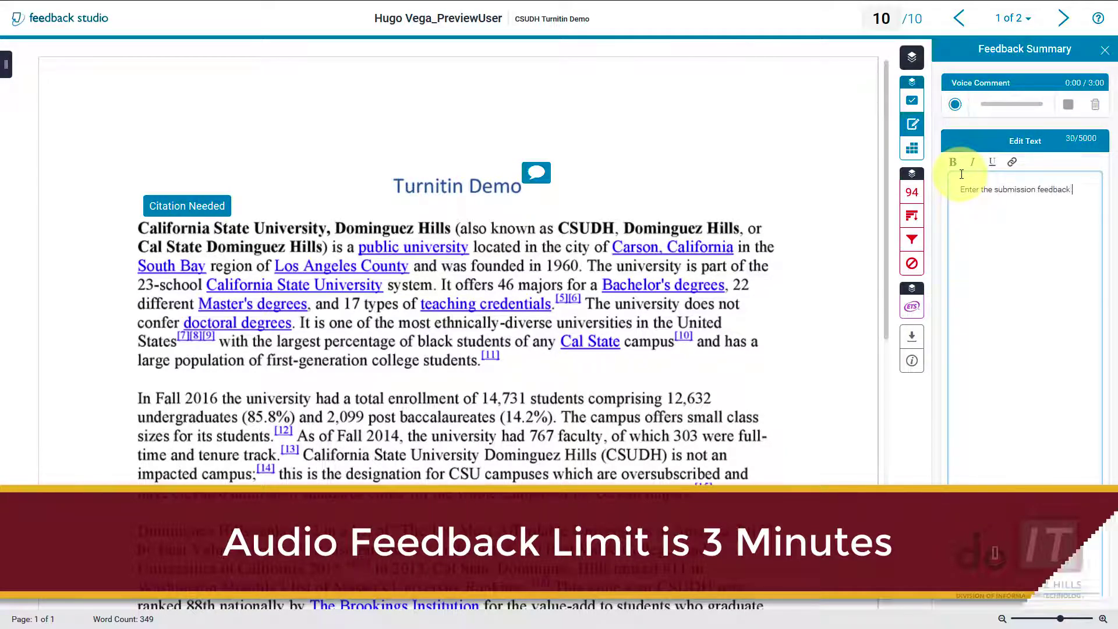
{"action": "type", "text": "here. To save your feedback. Click outside of this text field."}
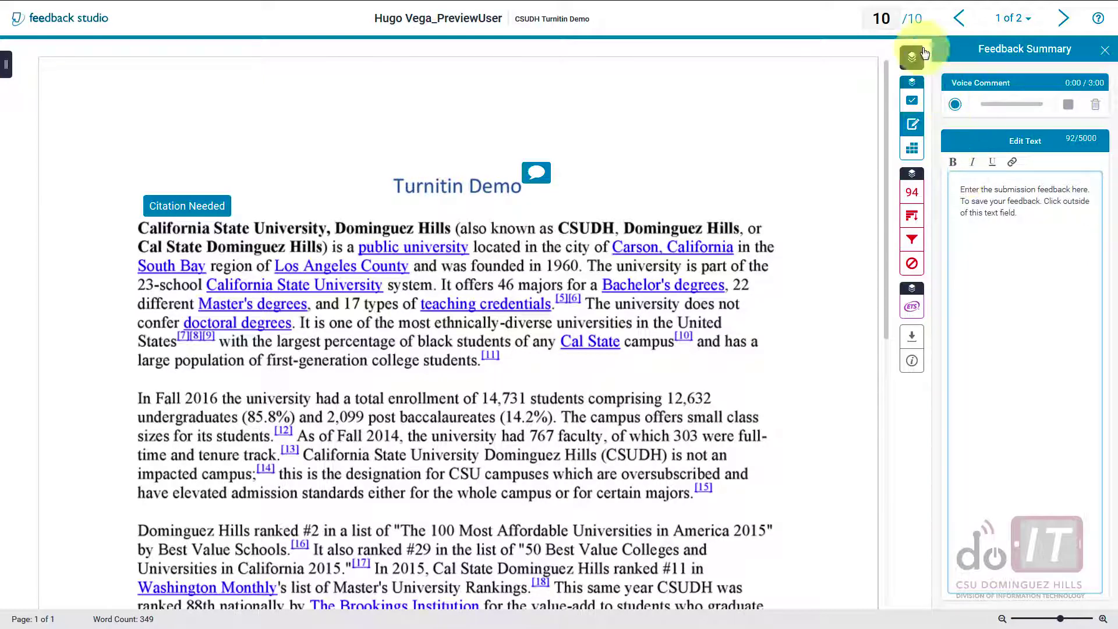
{"action": "left_click", "coordinate": [815, 21]}
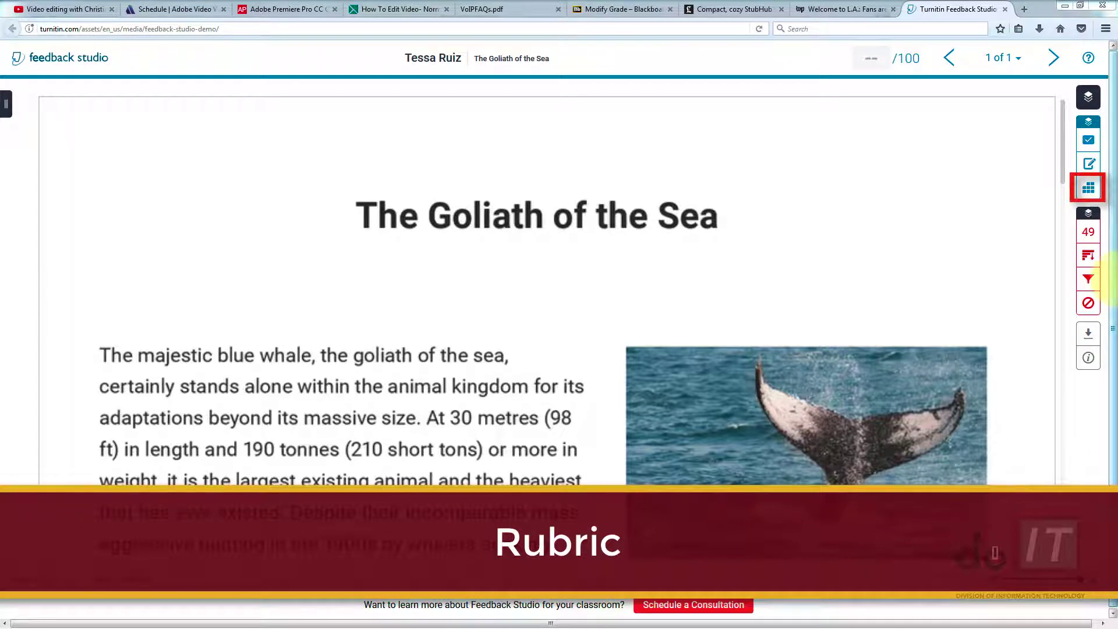
Rate the rubric criteria (Claim 4, Development 5, Cohesion 4, Conventions) and apply the score as the 92/100 grade.
{"action": "left_click", "coordinate": [1089, 198]}
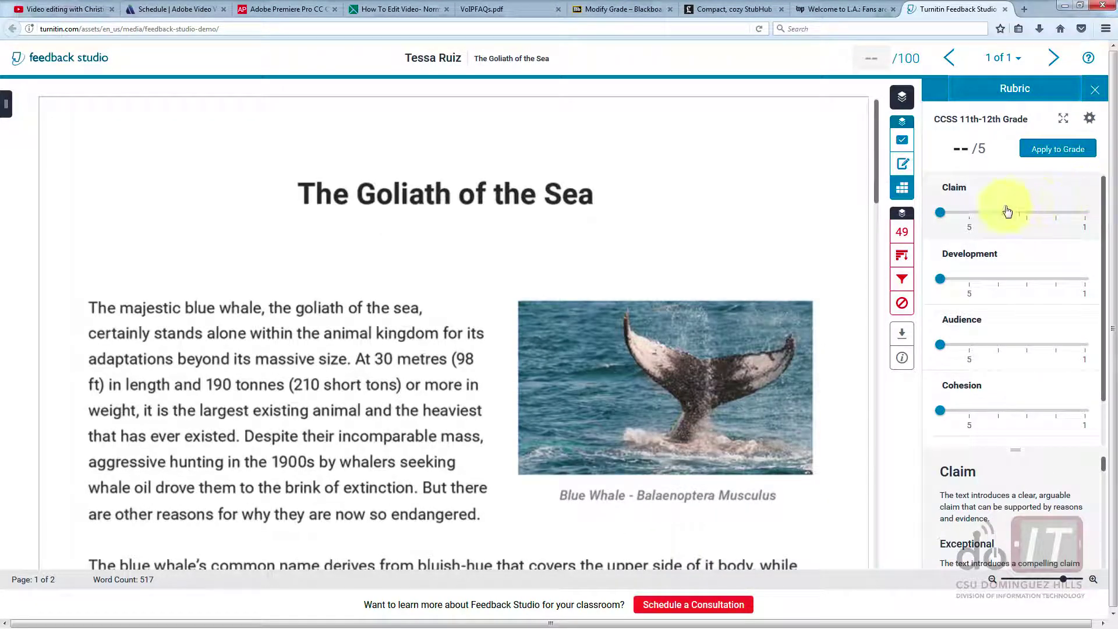
{"action": "left_click_drag", "start_coordinate": [941, 212], "coordinate": [997, 214]}
{"action": "left_click_drag", "start_coordinate": [939, 278], "coordinate": [968, 278]}
{"action": "left_click_drag", "start_coordinate": [941, 344], "coordinate": [969, 344]}
{"action": "left_click_drag", "start_coordinate": [1102, 322], "coordinate": [997, 380]}
{"action": "left_click_drag", "start_coordinate": [940, 355], "coordinate": [998, 356]}
{"action": "left_click_drag", "start_coordinate": [941, 420], "coordinate": [938, 419]}
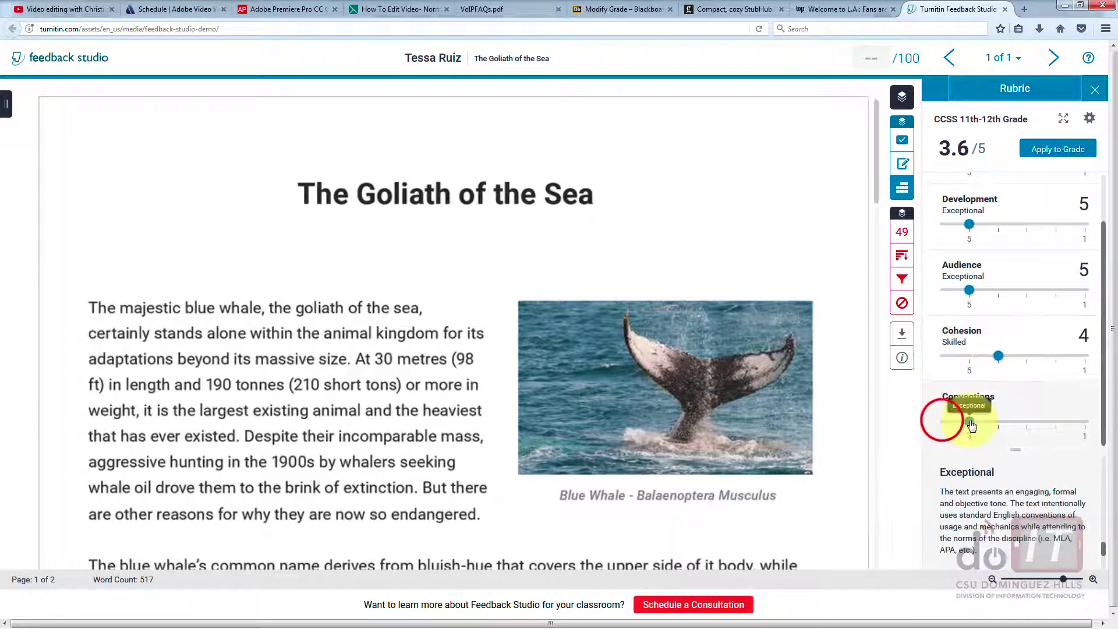
{"action": "left_click", "coordinate": [1058, 162]}
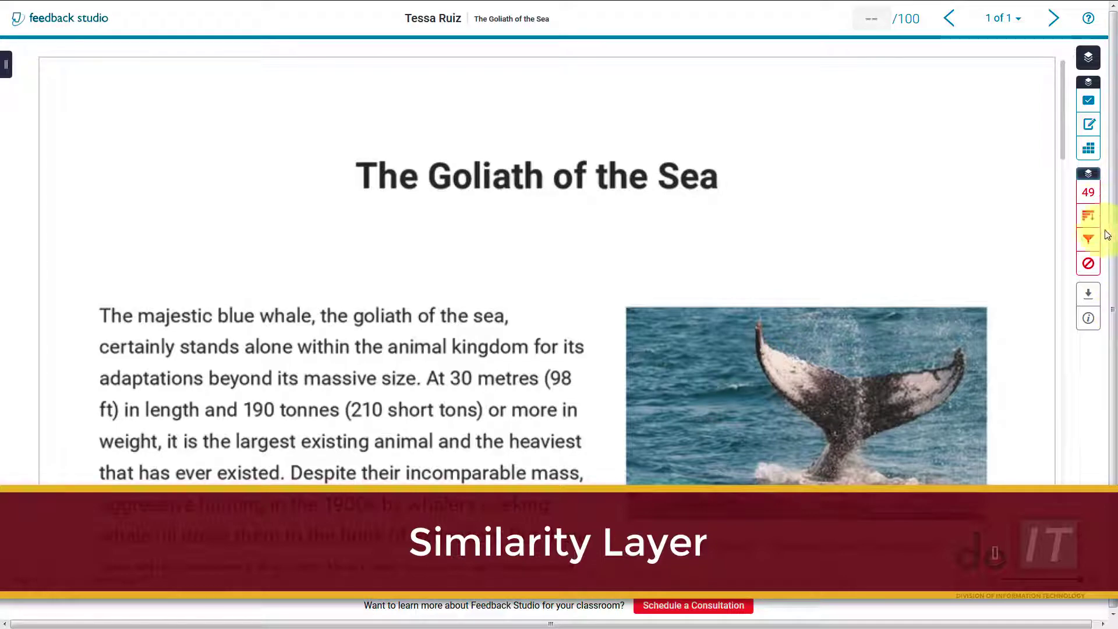
Open Match Overview for the 49% similarity score and list all sources, led by en.wikipedia.org at 42%.
{"action": "left_click", "coordinate": [1088, 195]}
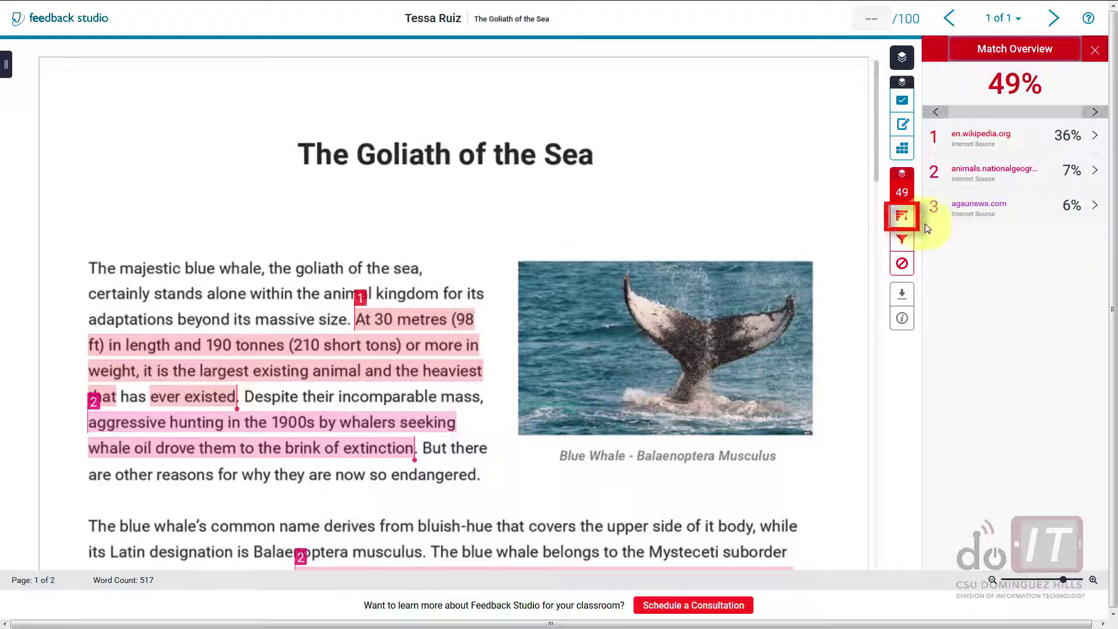
{"action": "left_click", "coordinate": [902, 217]}
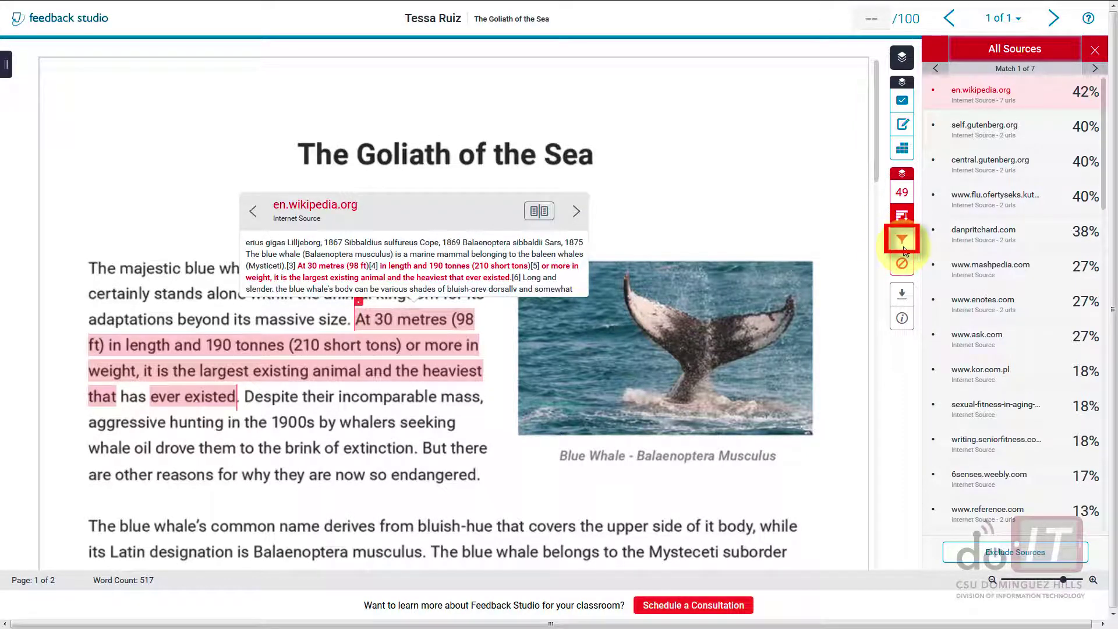
View the similarity Filters and Settings, then the Excluded Sources list.
{"action": "left_click", "coordinate": [903, 248]}
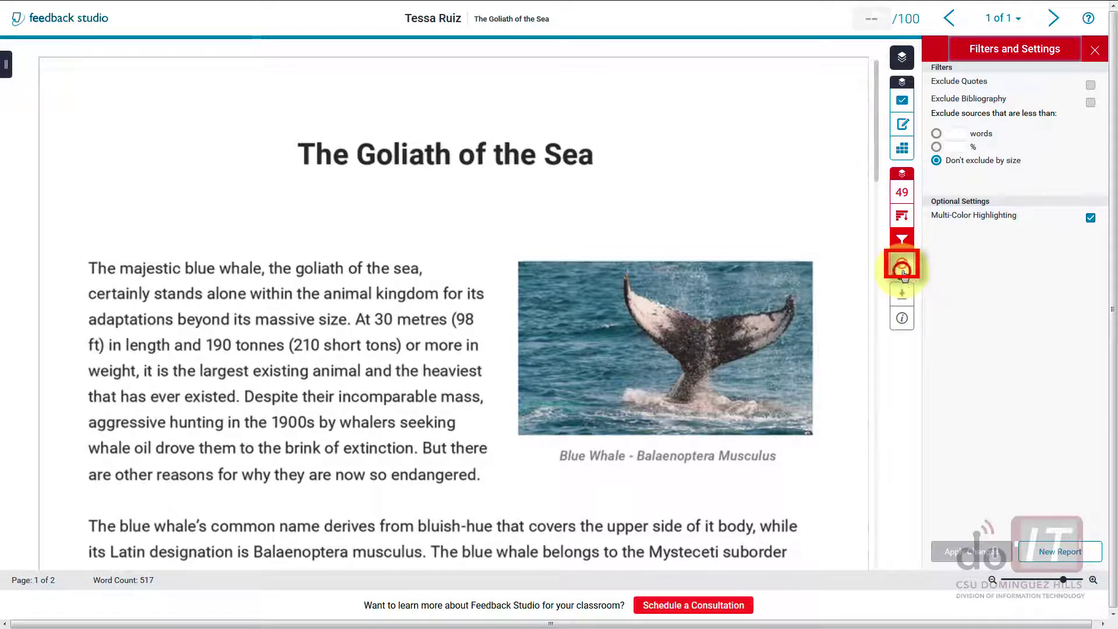
{"action": "left_click", "coordinate": [902, 267]}
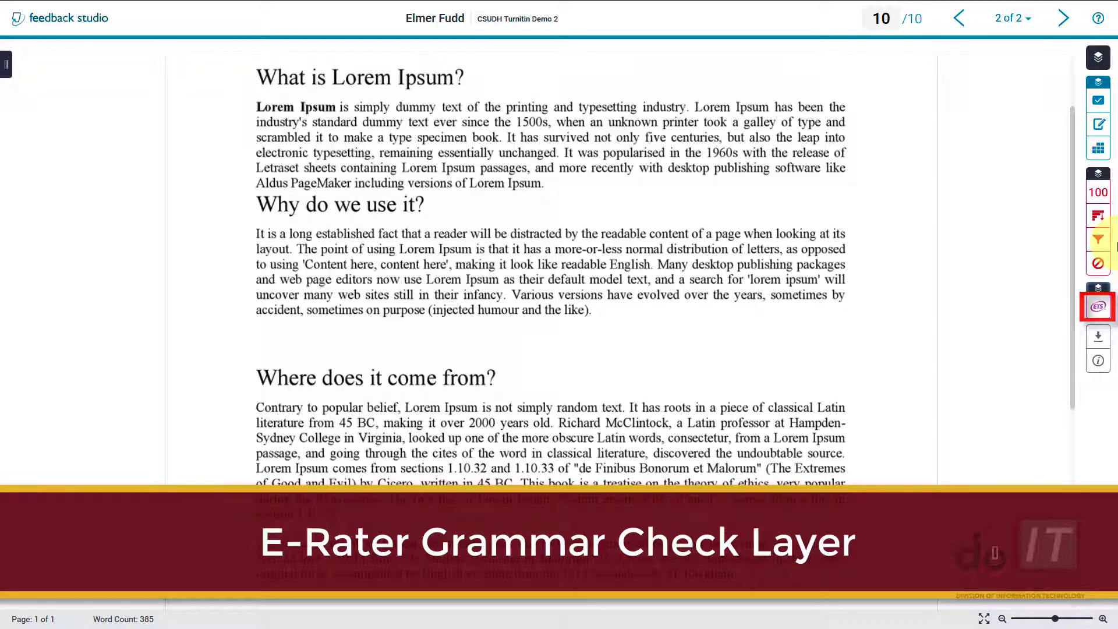
{"action": "left_click", "coordinate": [1097, 309]}
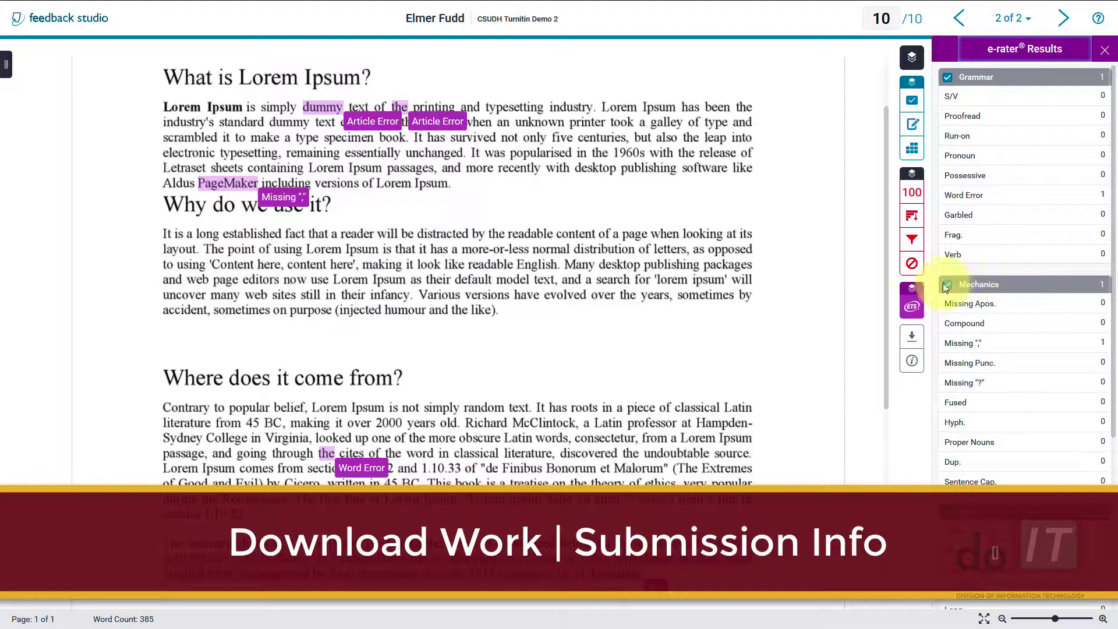
{"action": "left_click", "coordinate": [912, 289]}
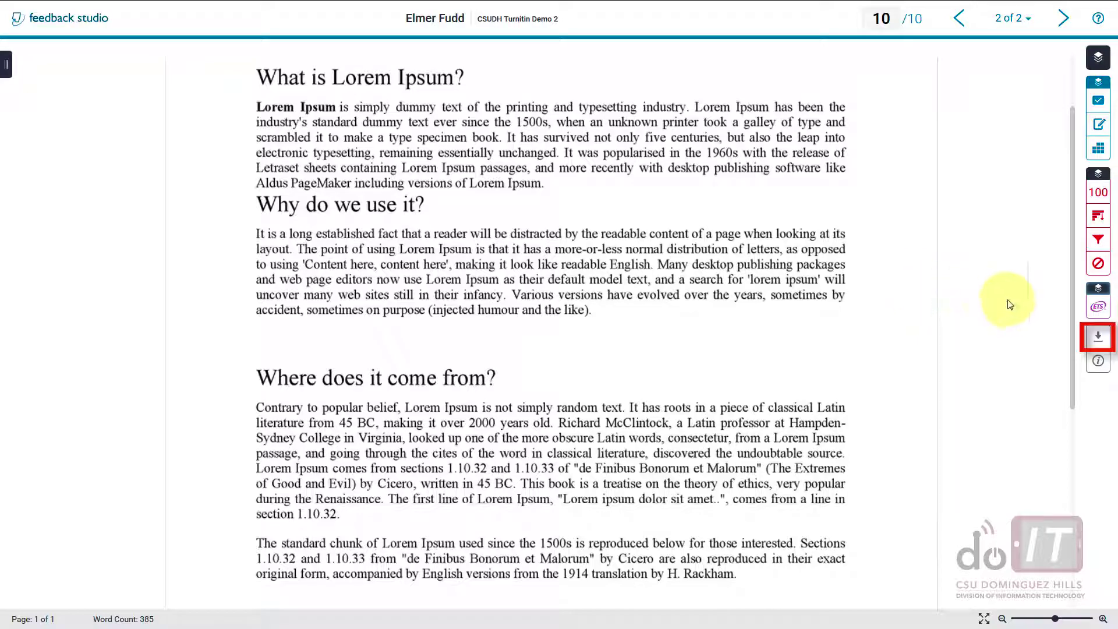
{"action": "left_click", "coordinate": [1097, 337]}
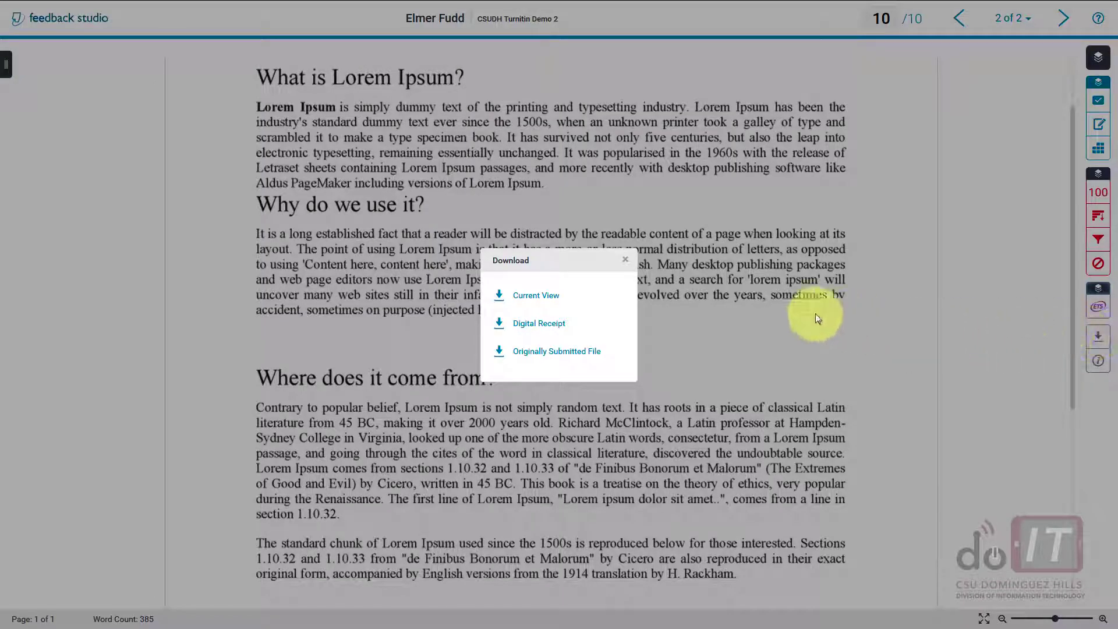
{"action": "left_click", "coordinate": [625, 262]}
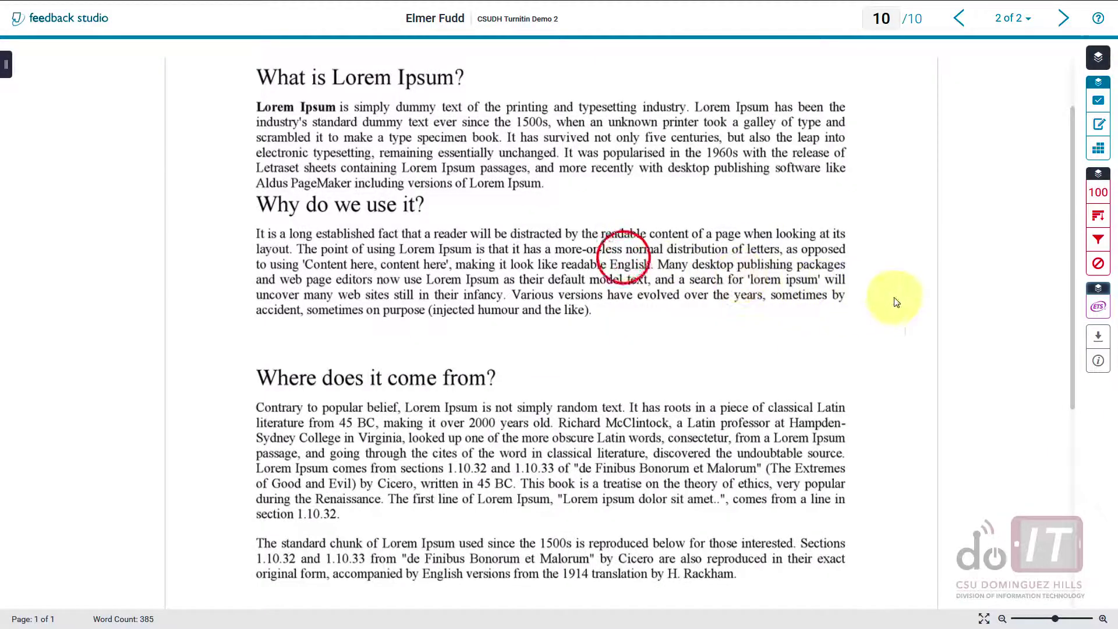
{"action": "left_click", "coordinate": [1098, 362]}
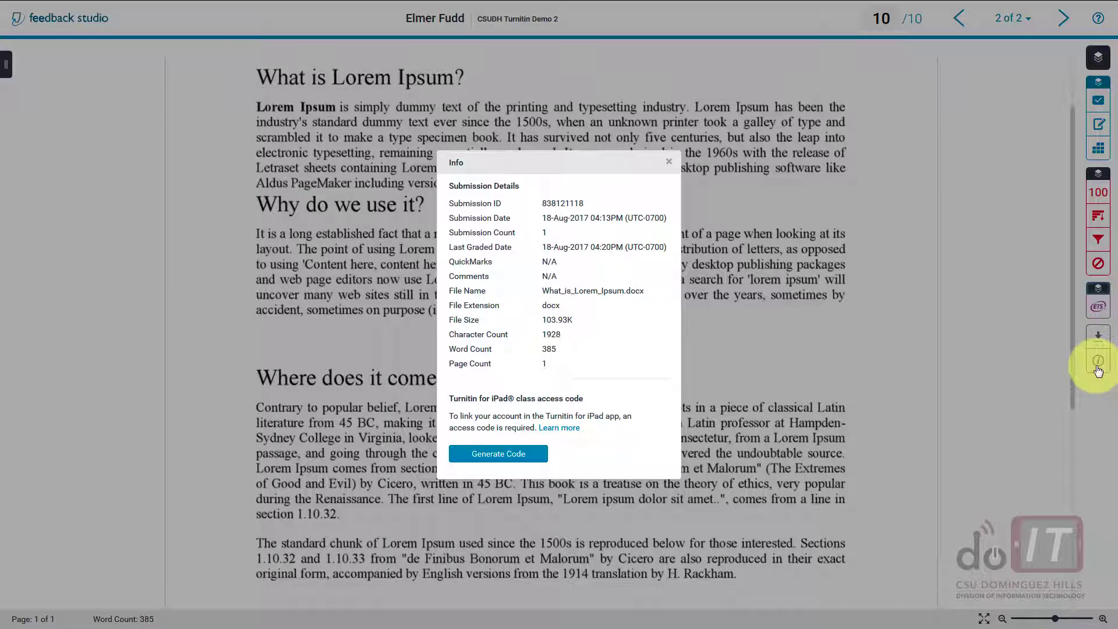
{"action": "left_click", "coordinate": [669, 165]}
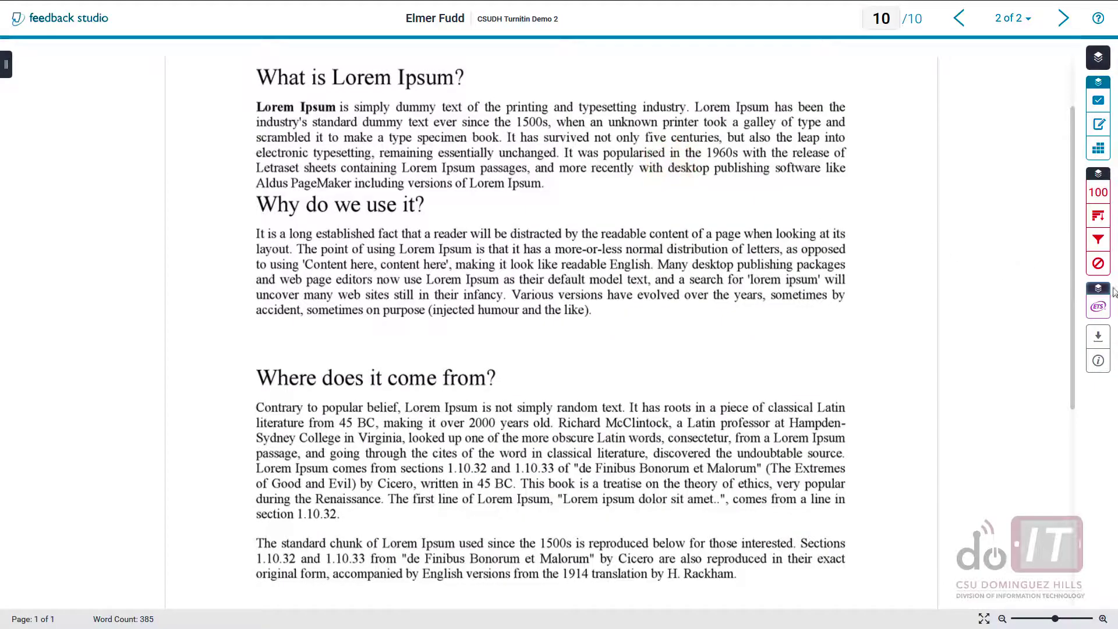